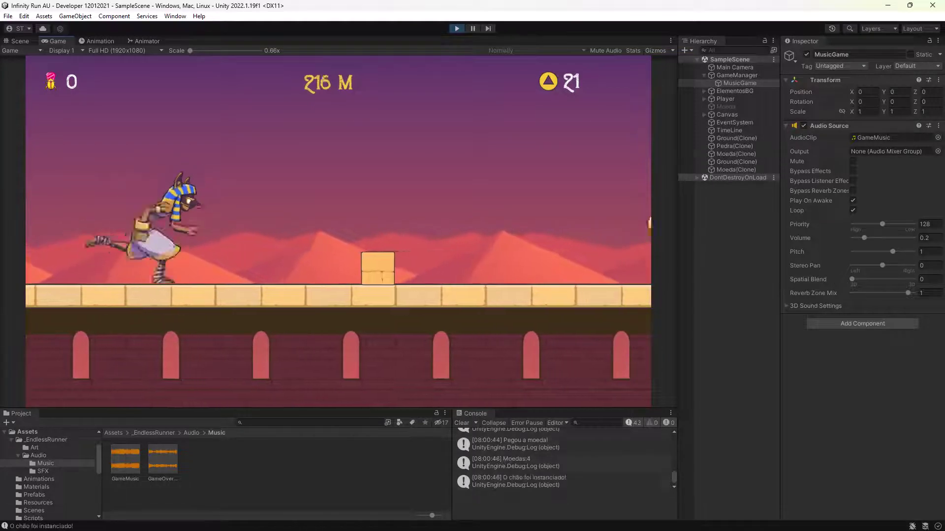
Make the runner jump over a block in the running game preview
key(space)
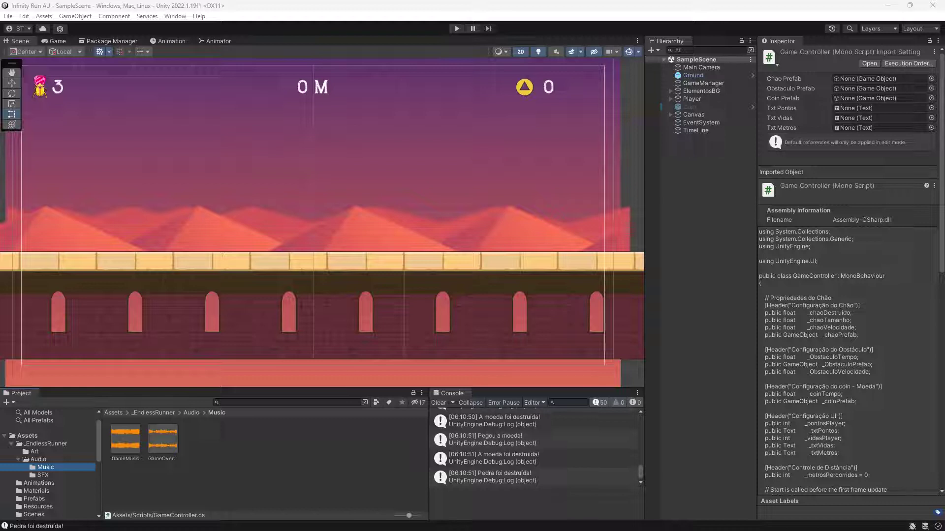
Clear the selection and browse to Assets > _EndlessRunner > Audio > Music
click(212, 469)
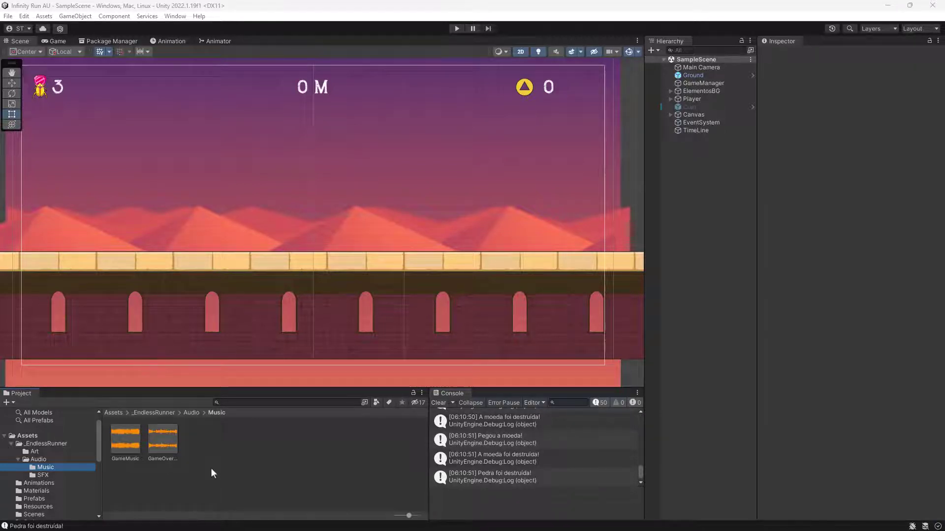
click(27, 436)
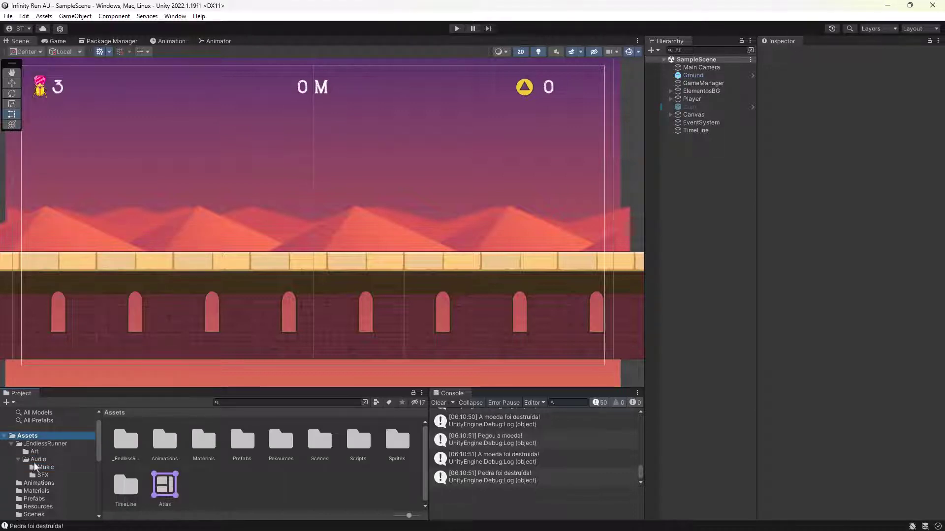
click(34, 462)
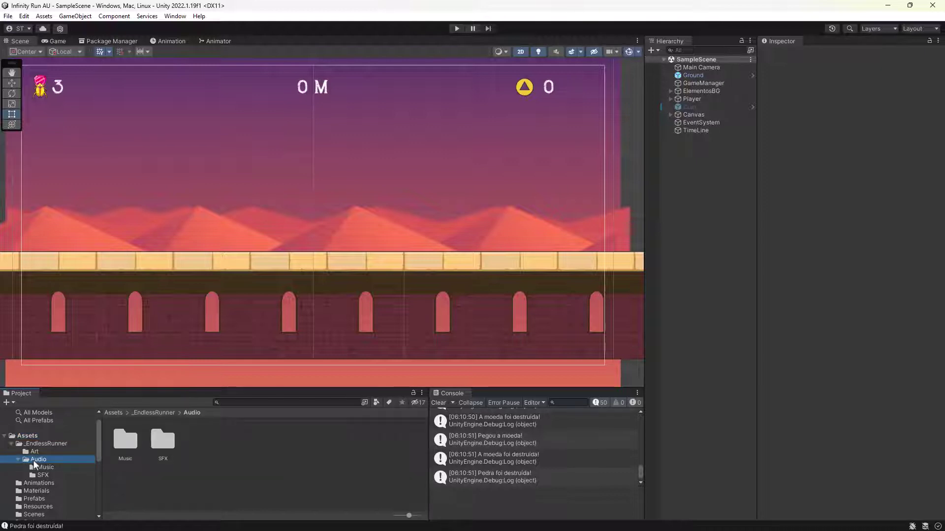
click(38, 469)
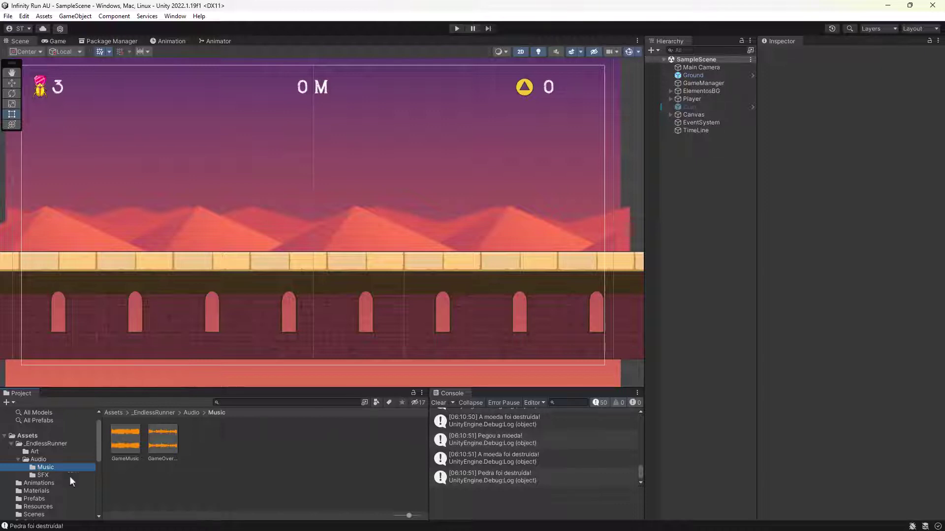
Preview the GameMusic clip in the Inspector, then select the GameManager object
click(123, 443)
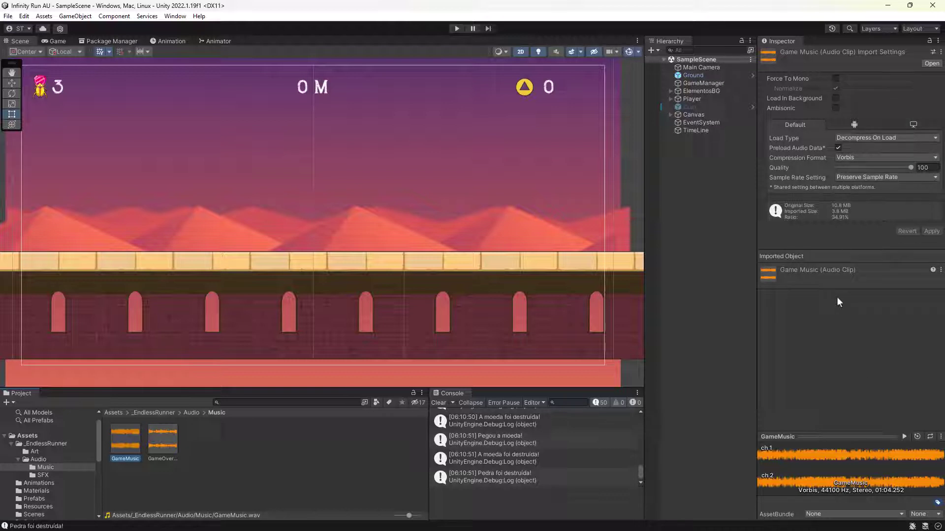
click(903, 437)
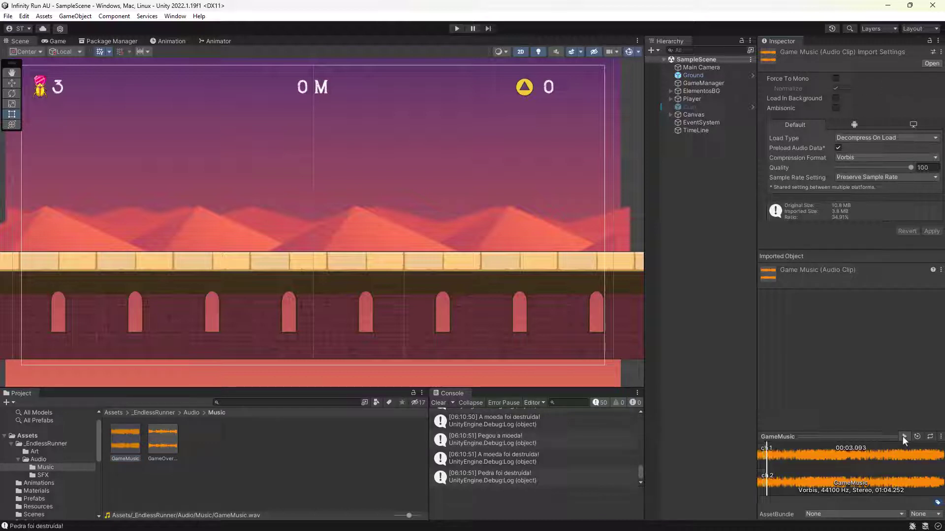
click(902, 436)
click(704, 85)
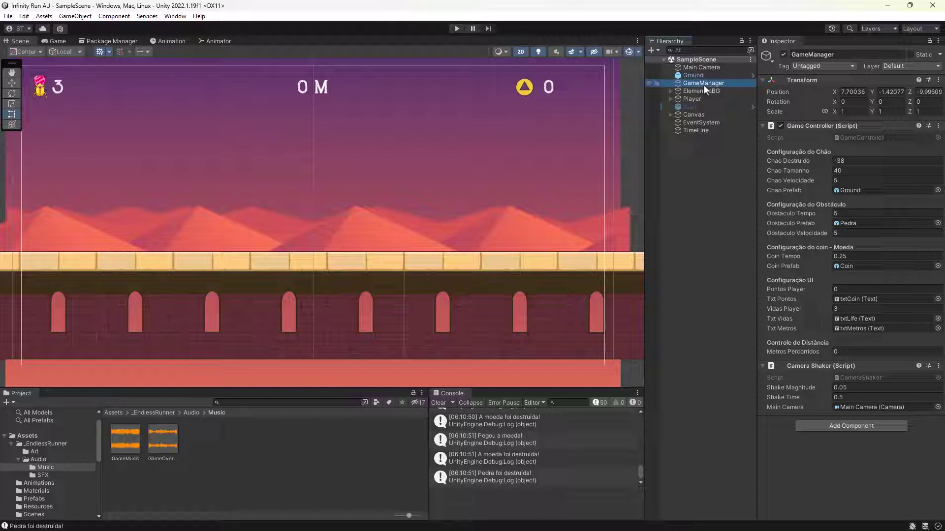
Create an empty child object under GameManager and name it GameMusic
right_click(704, 84)
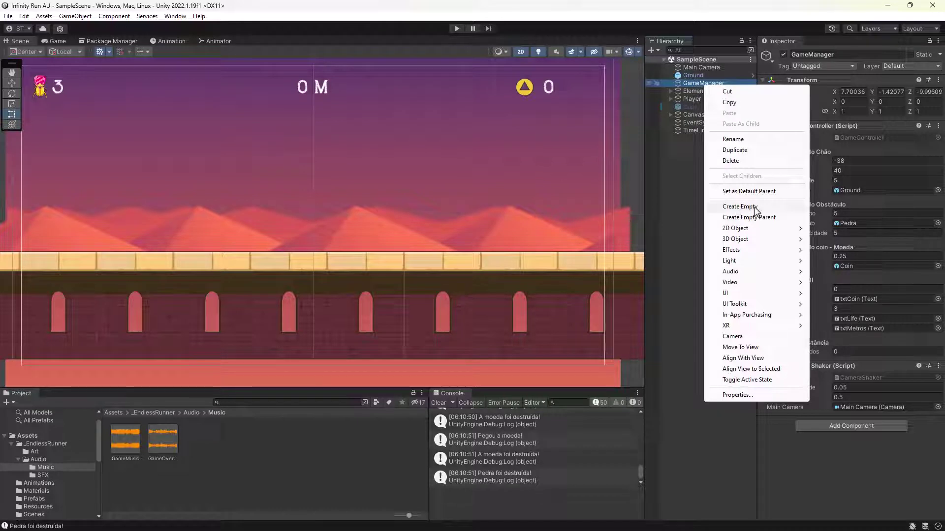
click(756, 208)
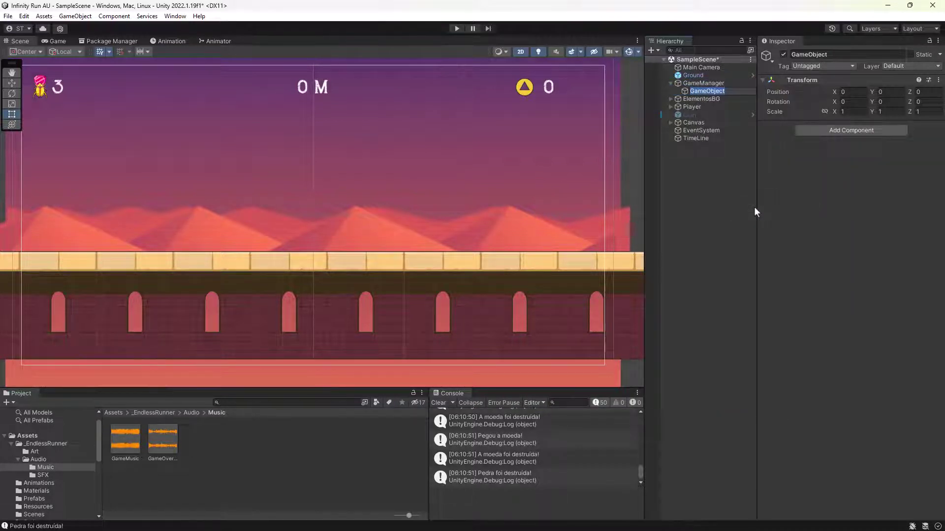
key(Right)
key(BackSpace)
key(BackSpace)
key(BackSpace)
key(BackSpace)
key(BackSpace)
key(BackSpace)
text(Mu)
text(sic)
key(Return)
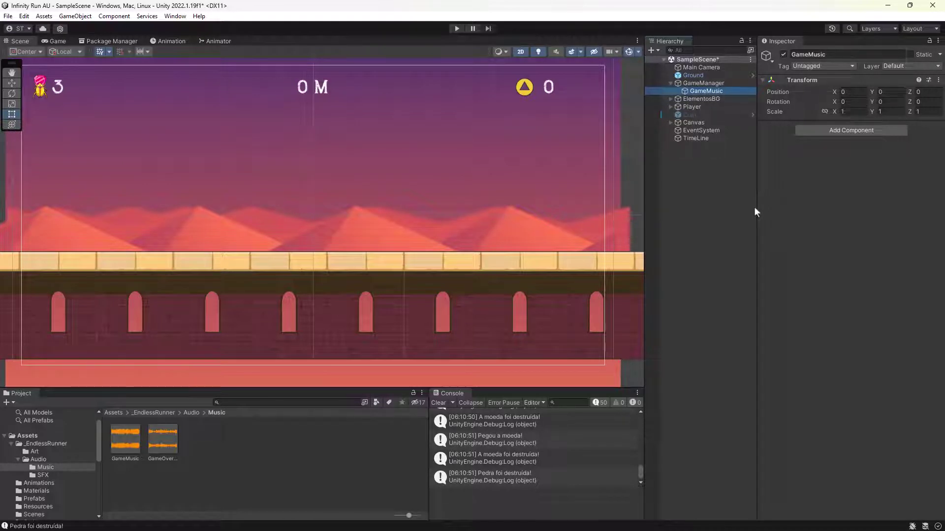
Add an Audio Source component to the GameMusic object
click(838, 129)
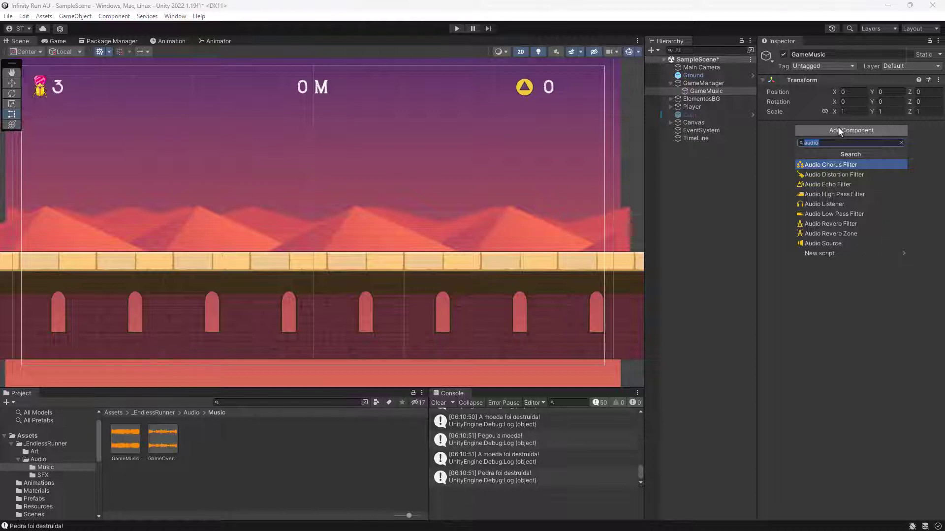
click(841, 241)
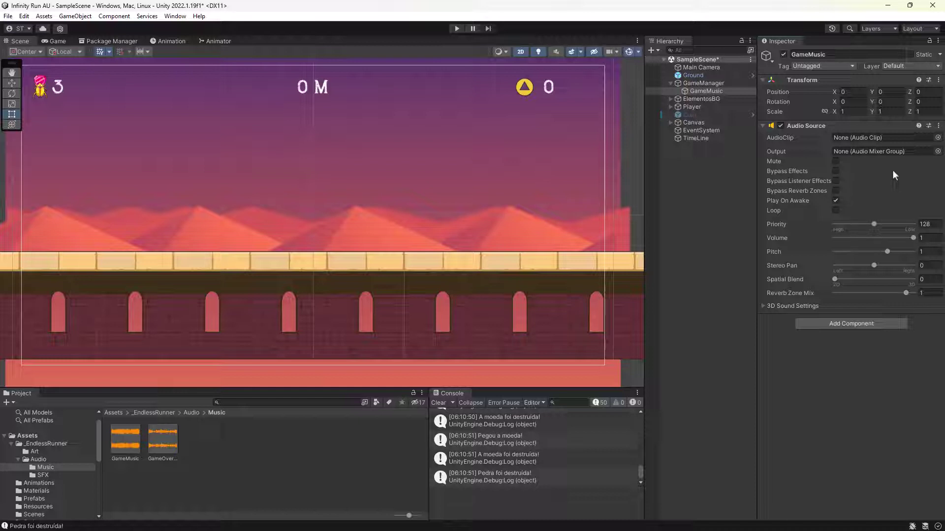
Assign the GameMusic clip from the Music folder to the Audio Source's AudioClip field
mouse_move(778, 140)
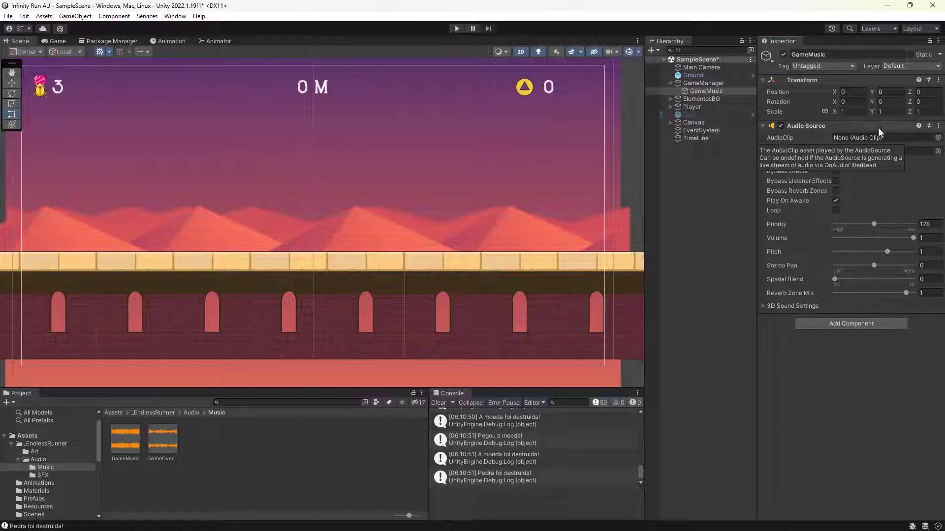
click(937, 138)
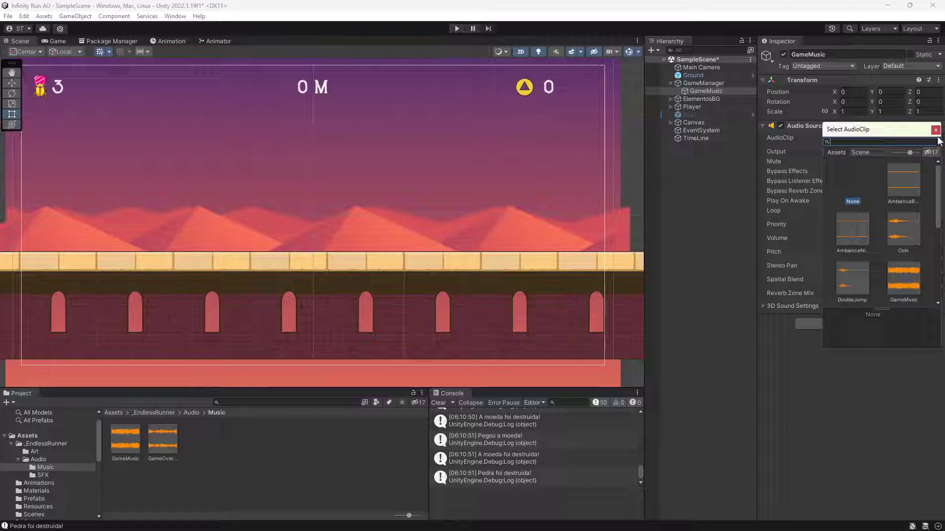
click(935, 129)
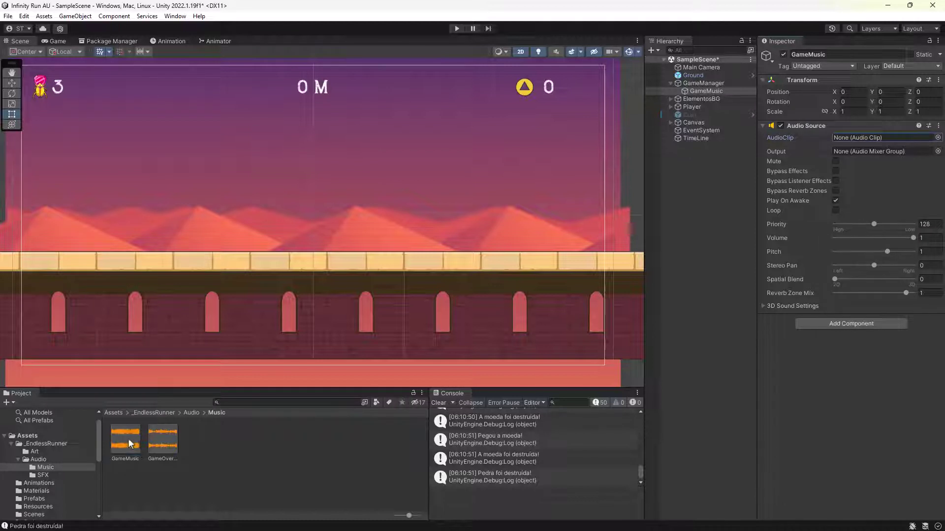
mouse_move(125, 440)
mouse_down()
mouse_move(165, 452)
mouse_move(878, 140)
mouse_up()
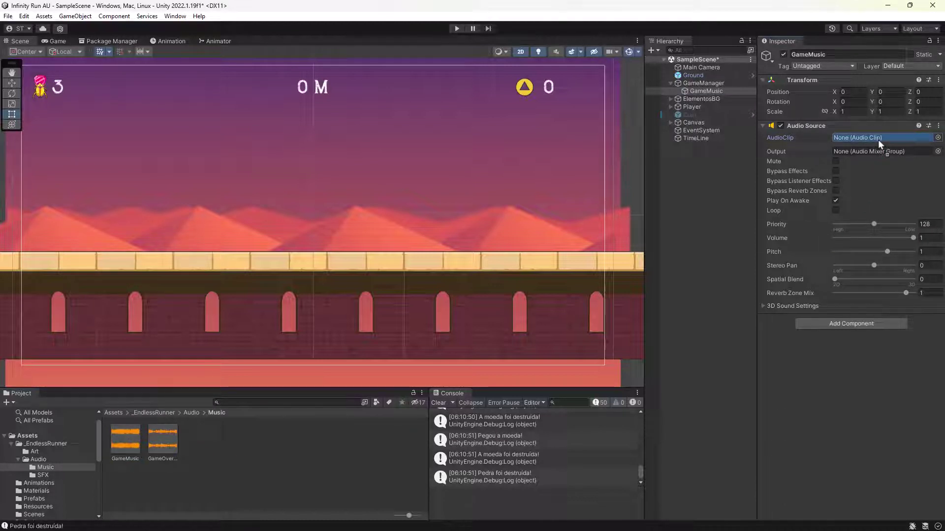
drag(878, 140, 878, 137)
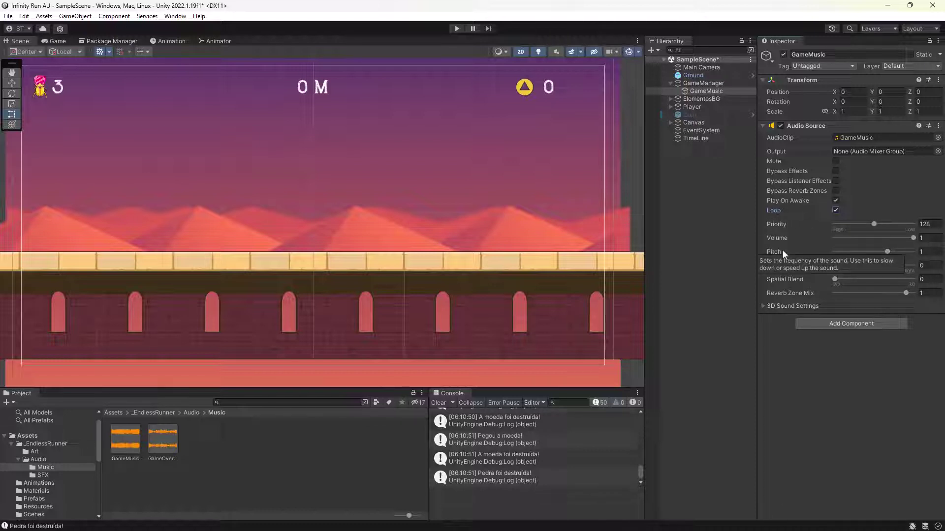
Set the Audio Source volume to 0.2, save the scene, and enter Play mode
click(925, 238)
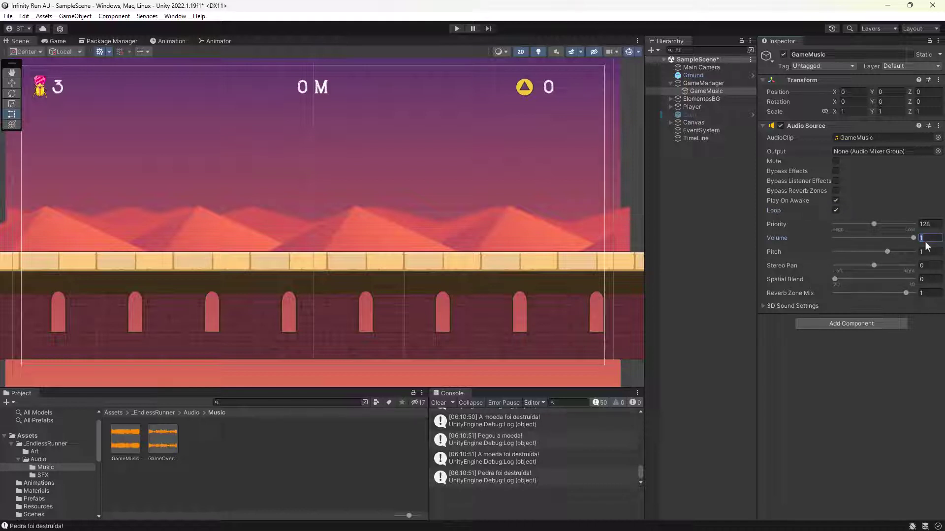
text(0.)
text(2)
key(ctrl+s)
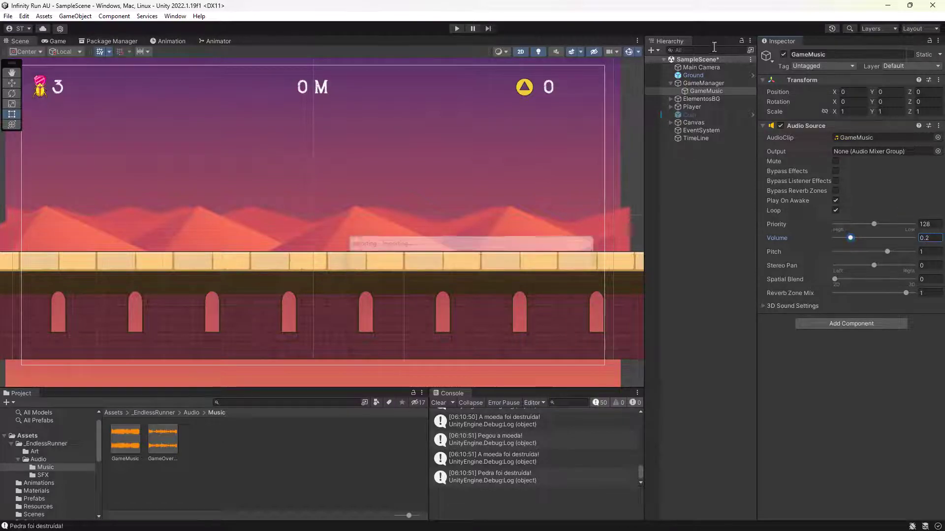
click(453, 25)
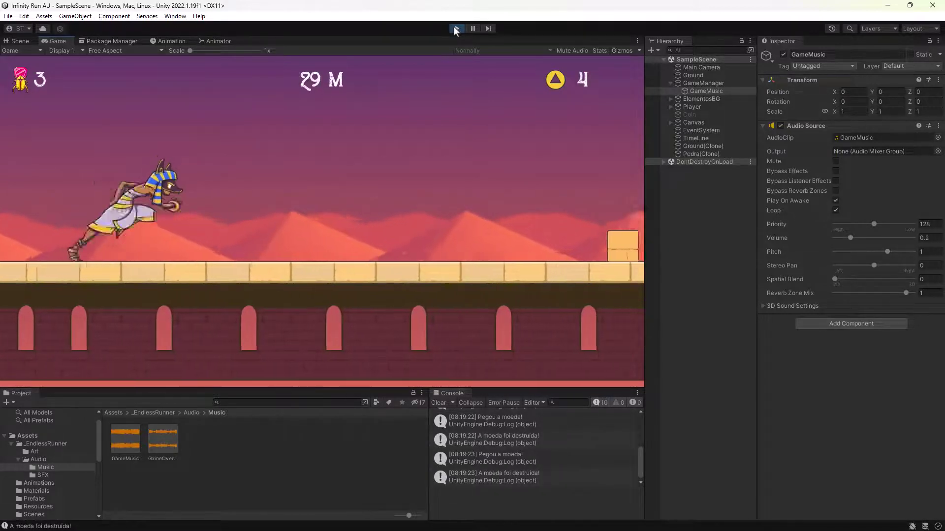
During play, raise the music volume and return it to 0.2, then mute and unmute it
click(697, 90)
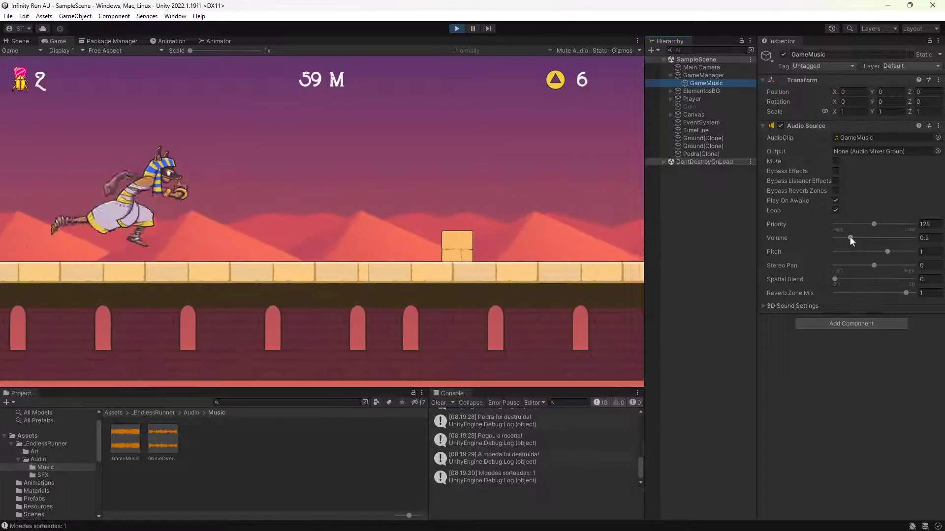
mouse_move(849, 237)
mouse_down()
mouse_move(914, 237)
mouse_move(870, 238)
mouse_up()
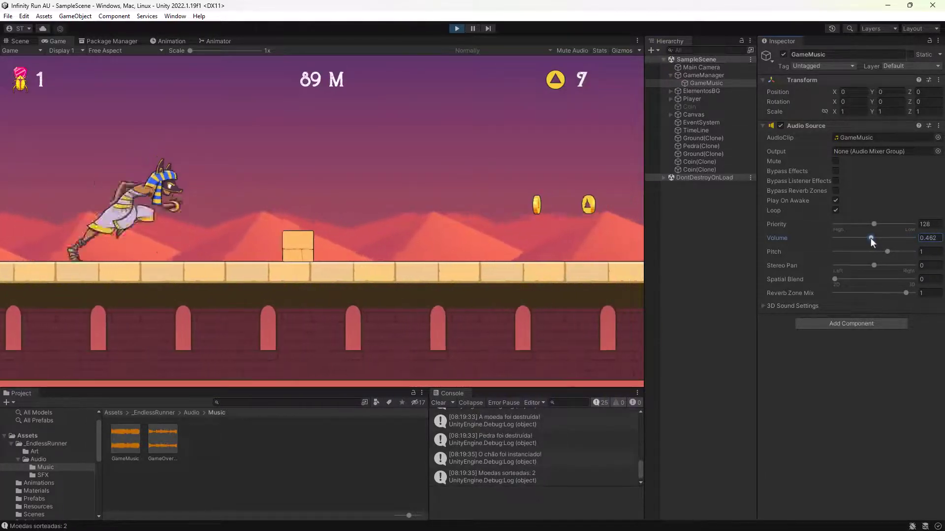
drag(870, 239, 850, 238)
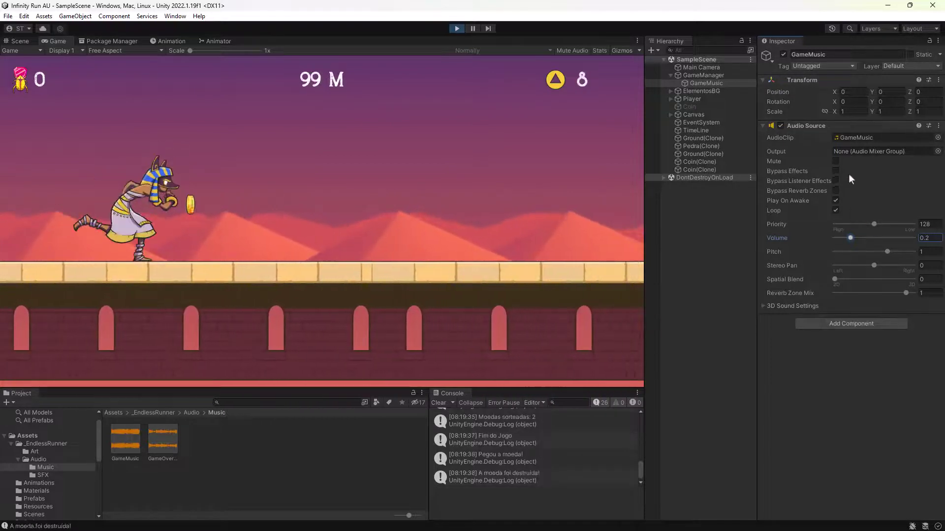
click(835, 161)
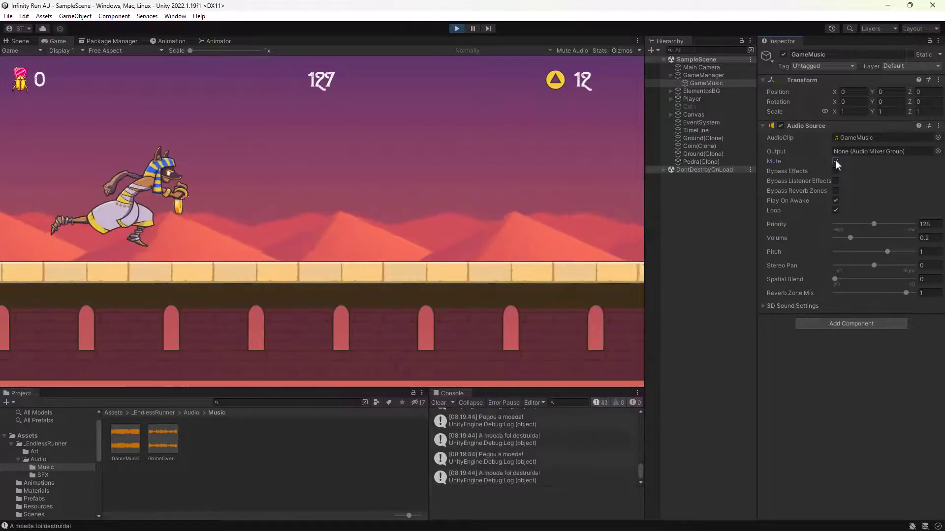
click(835, 161)
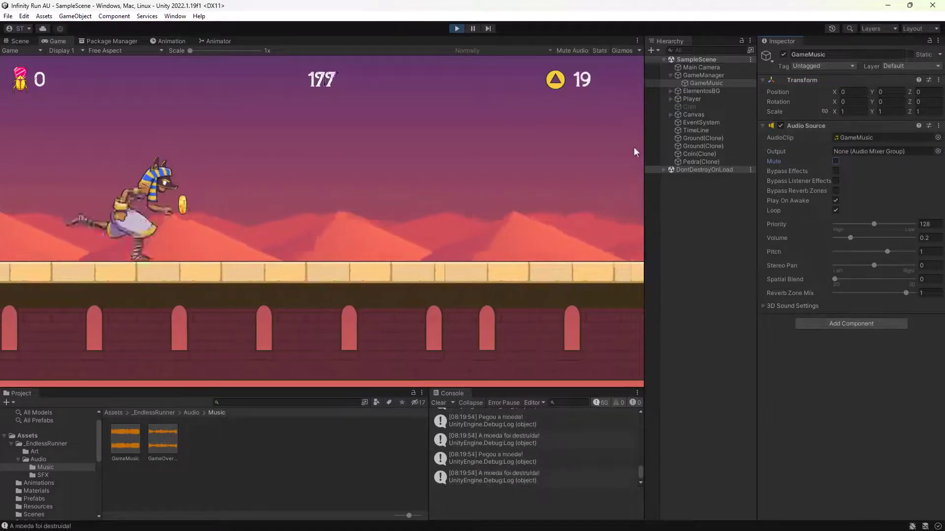
click(456, 28)
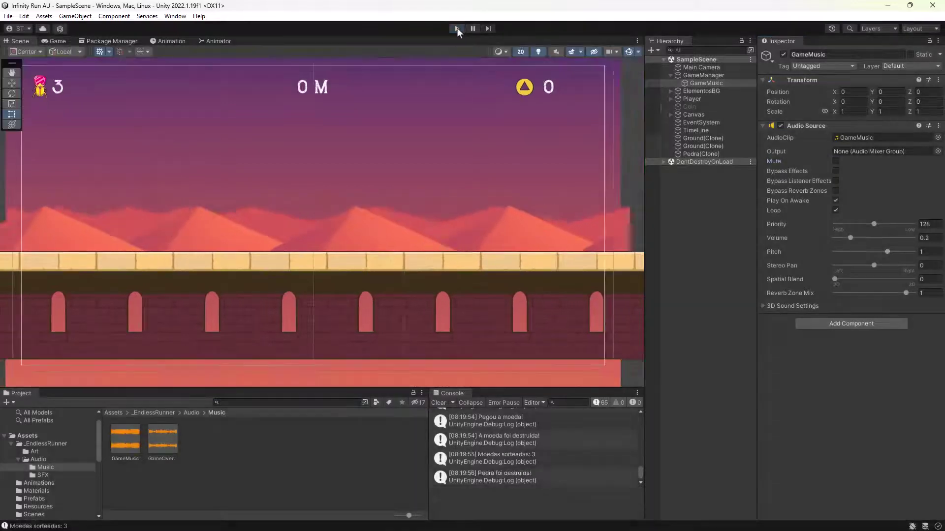